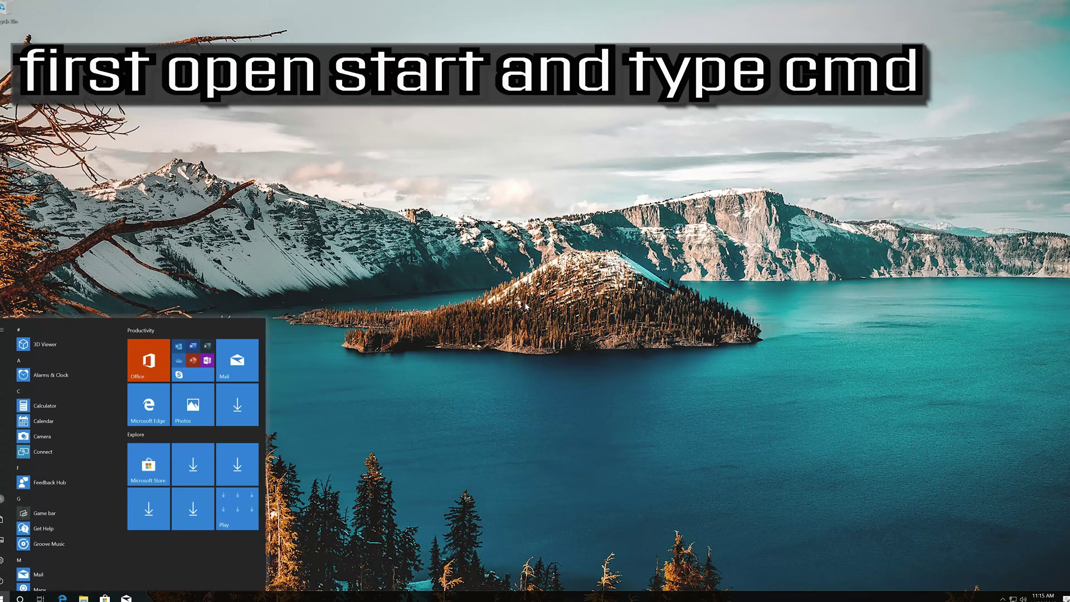
# Step: Search Start for cmd and launch Command Prompt as administrator, approving the UAC prompt
pyautogui.write('cmd')
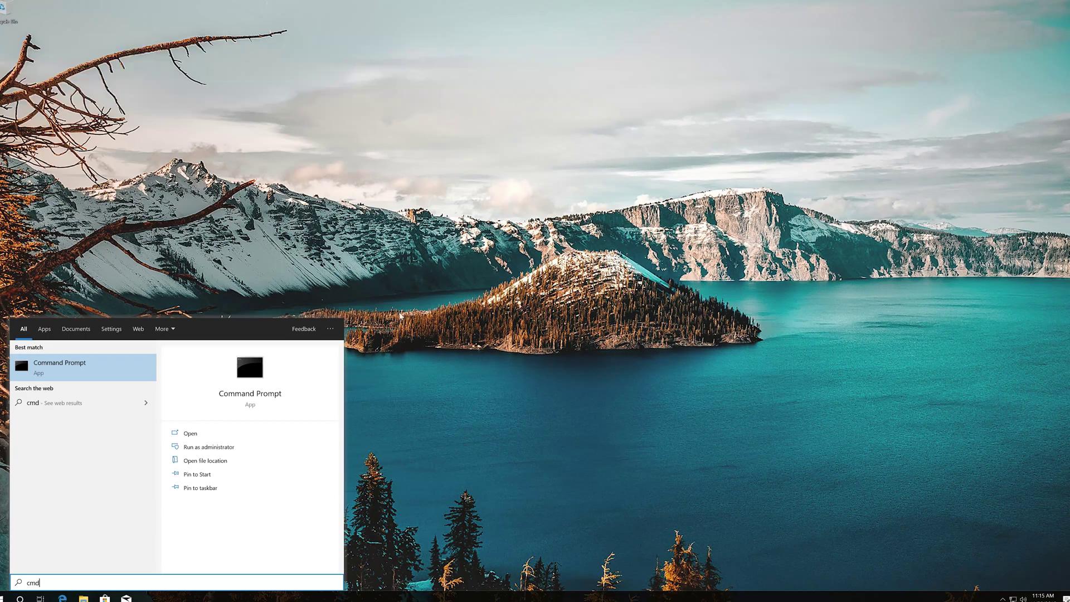
pyautogui.rightClick(79, 368)
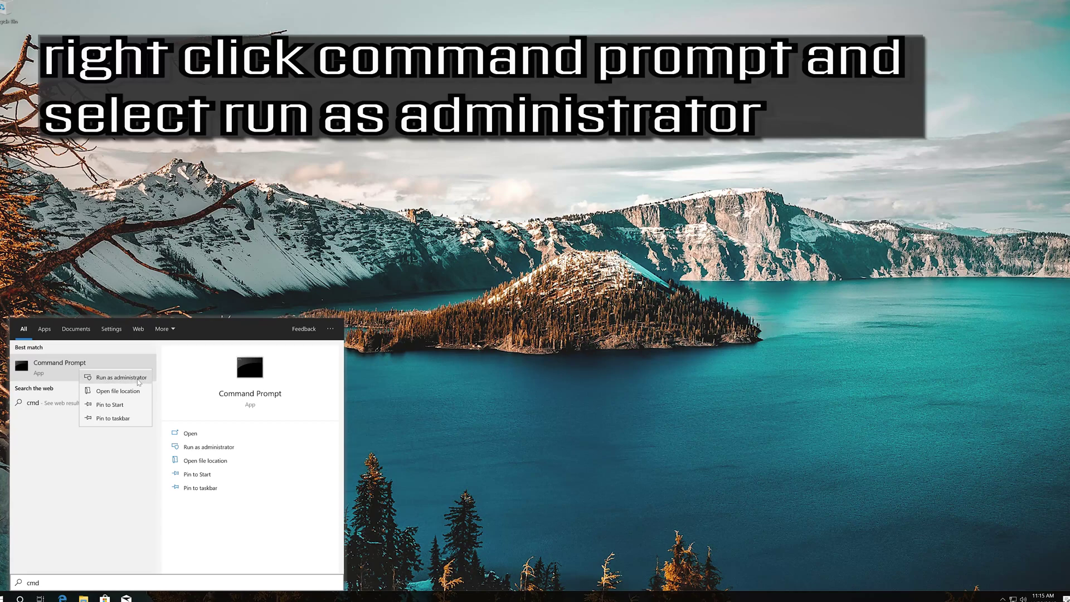
pyautogui.click(124, 377)
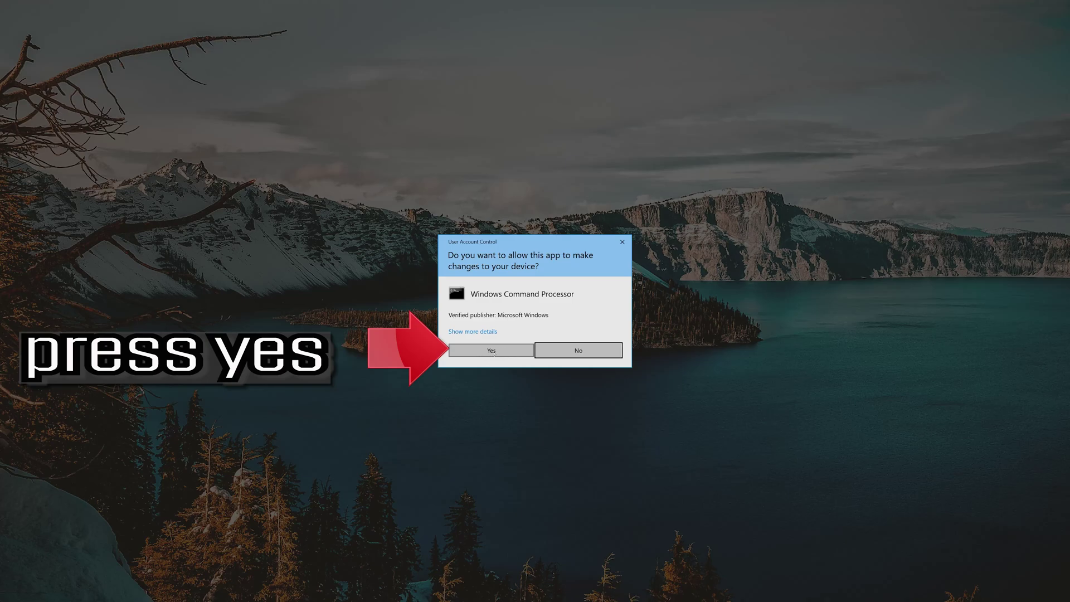
pyautogui.click(510, 353)
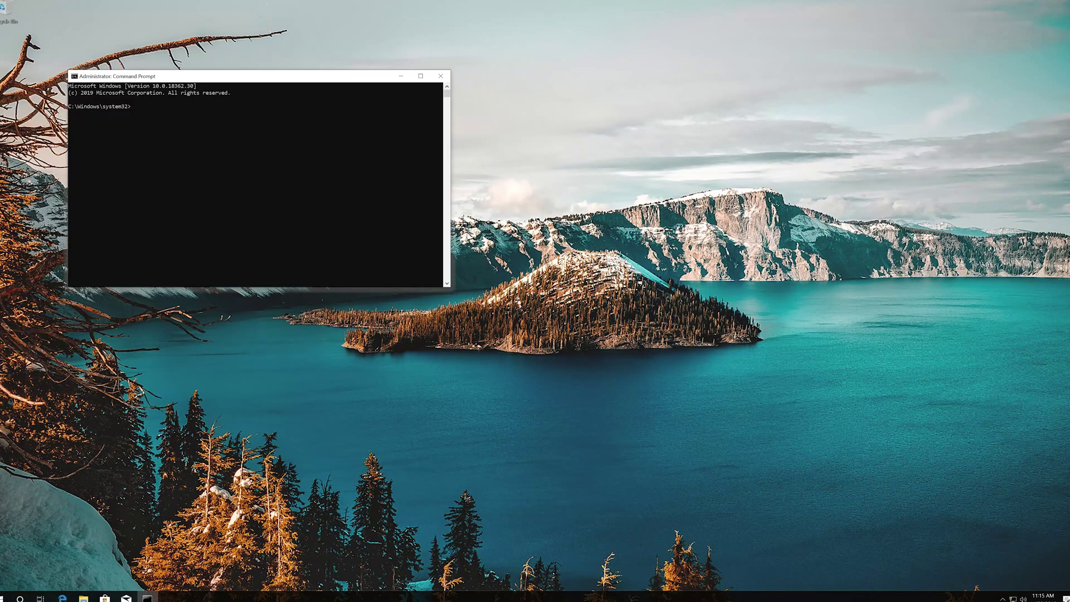
# Step: Run sfc /scannow to 100% with no integrity violations, then exit Command Prompt
pyautogui.moveTo(354, 80); pyautogui.dragTo(615, 178)
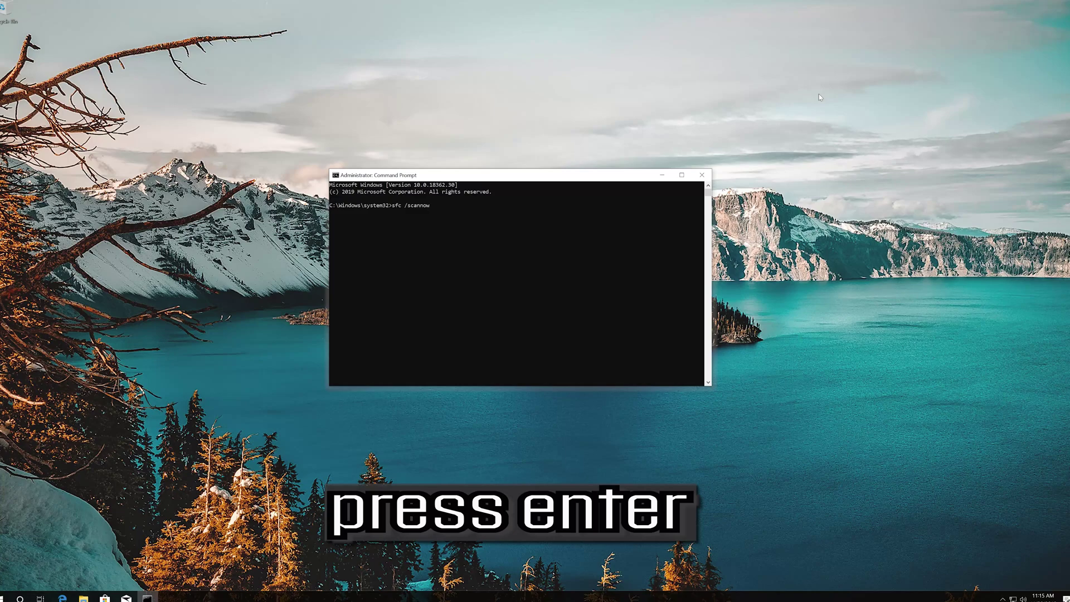
pyautogui.press('Return')
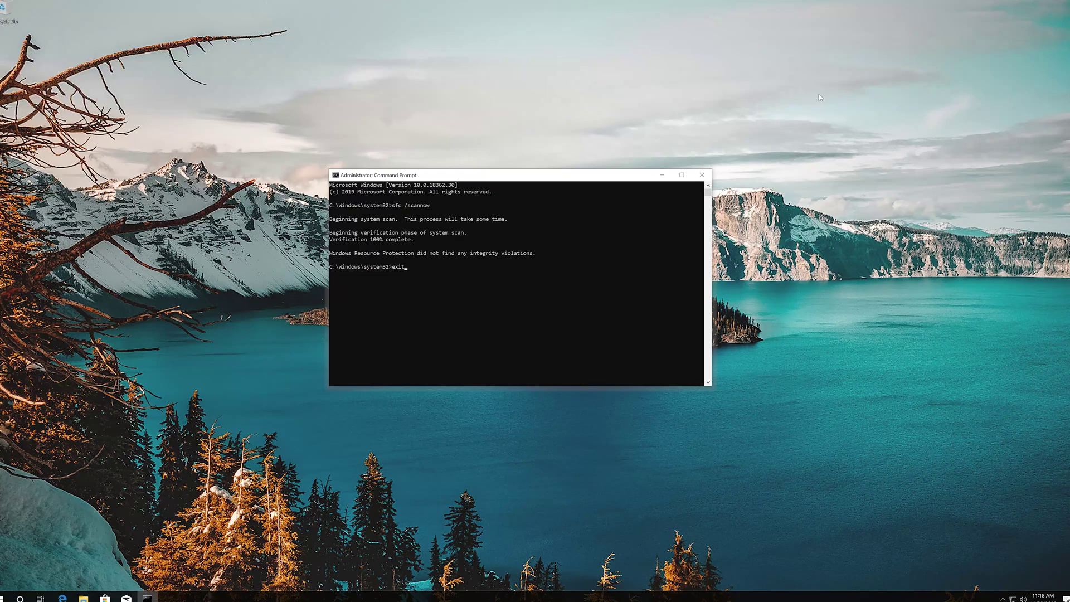
pyautogui.press('Return')
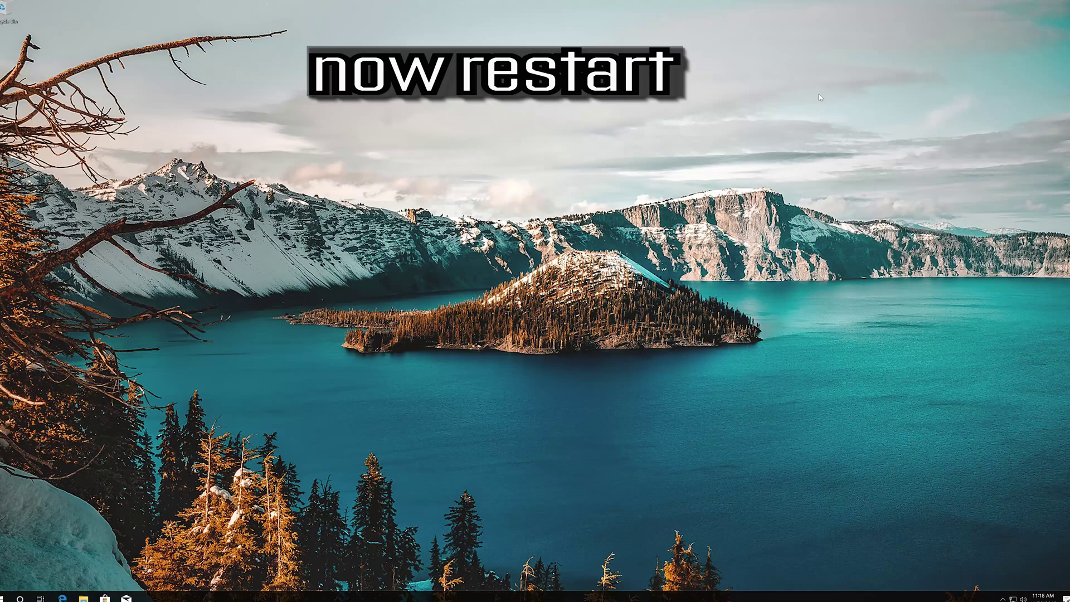
# Step: Restart Windows 10 from the Start menu's Power options
pyautogui.click(5, 596)
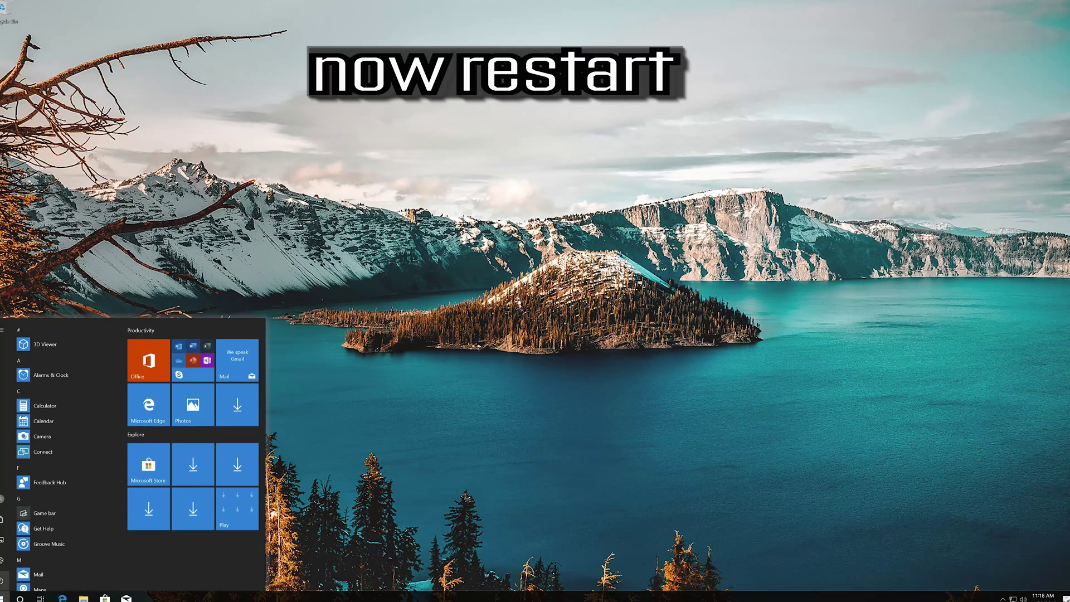
pyautogui.click(2, 581)
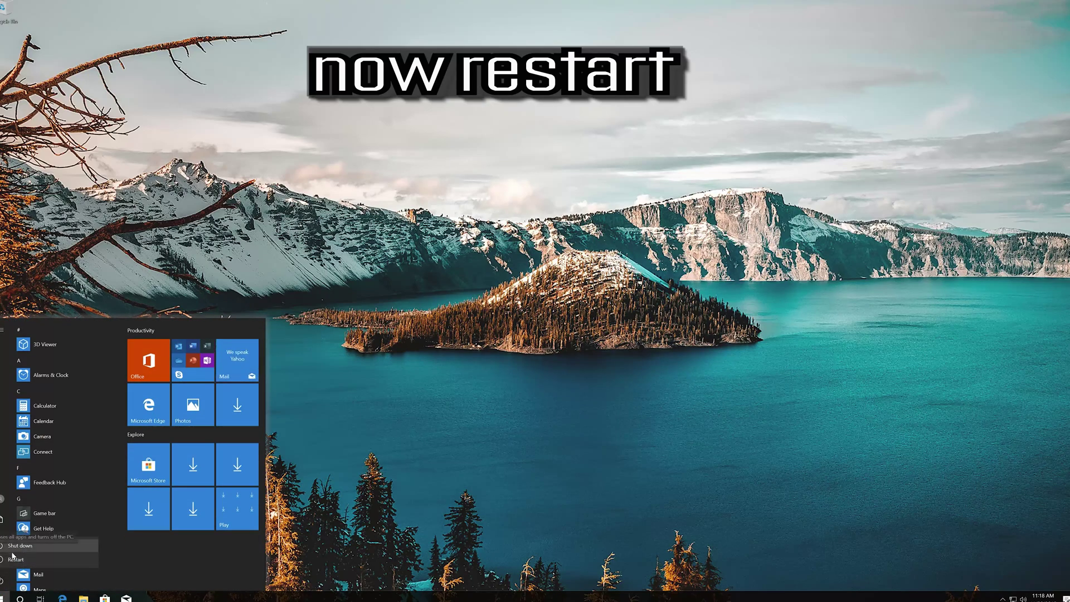
pyautogui.click(12, 557)
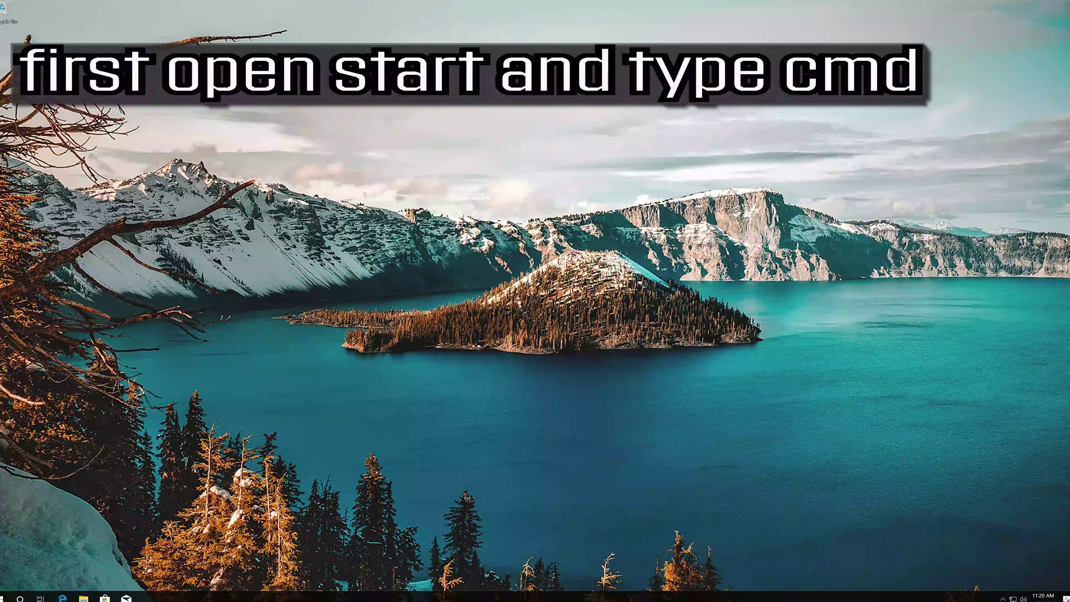
# Step: Search cmd again and launch Command Prompt as administrator, approving the UAC prompt
pyautogui.press('super')
pyautogui.write('cmd')
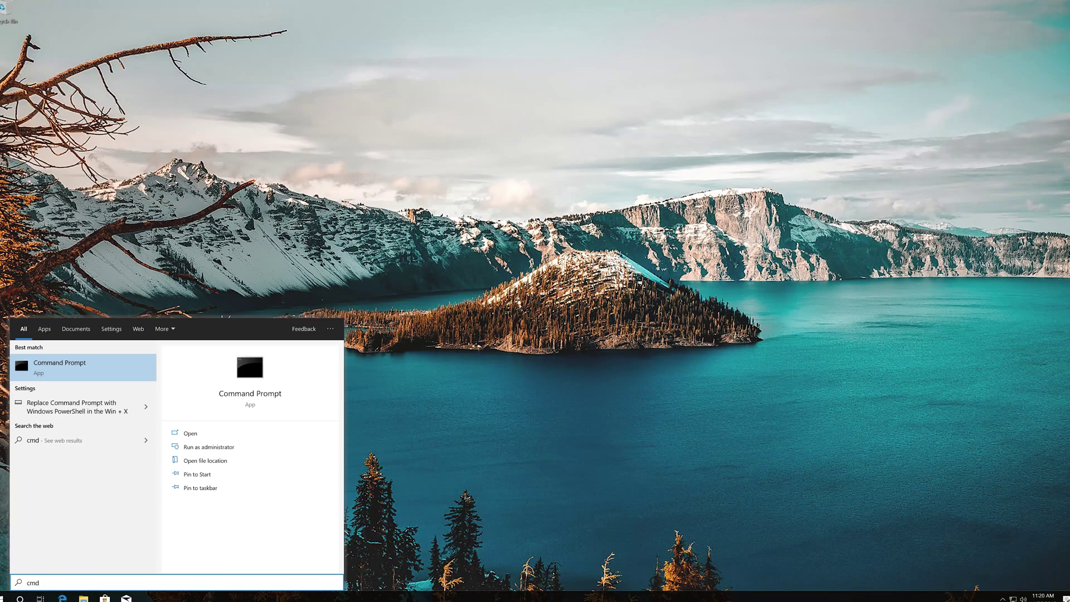
pyautogui.rightClick(32, 371)
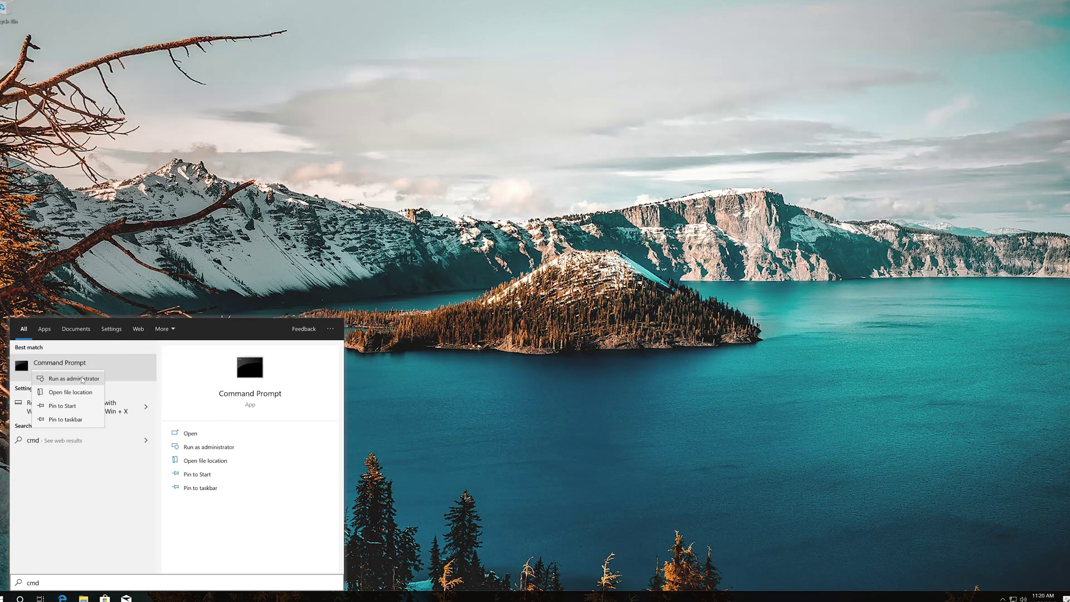
pyautogui.click(82, 379)
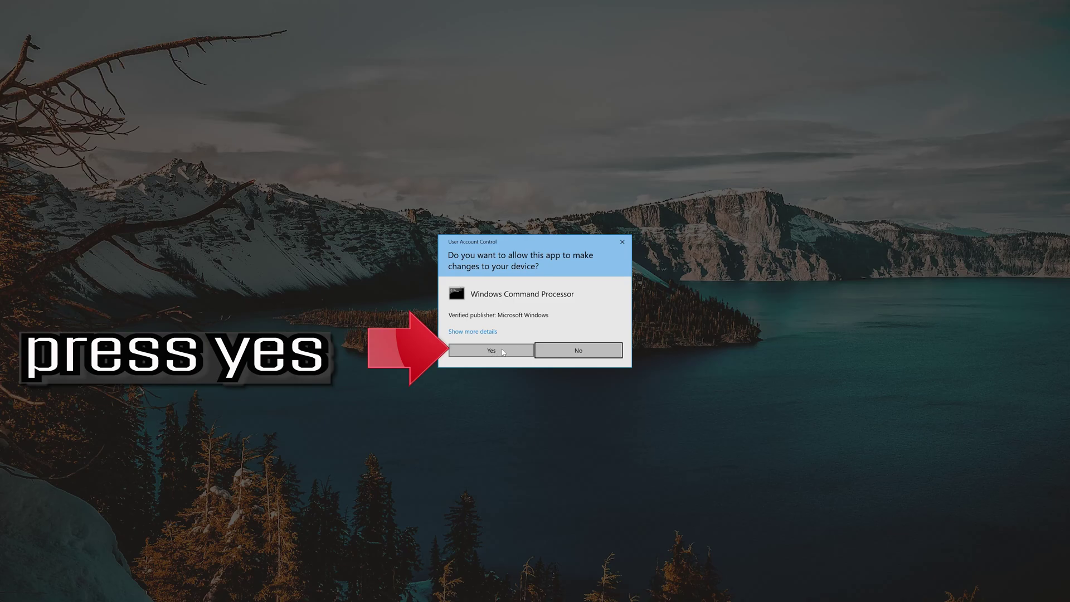
pyautogui.click(503, 352)
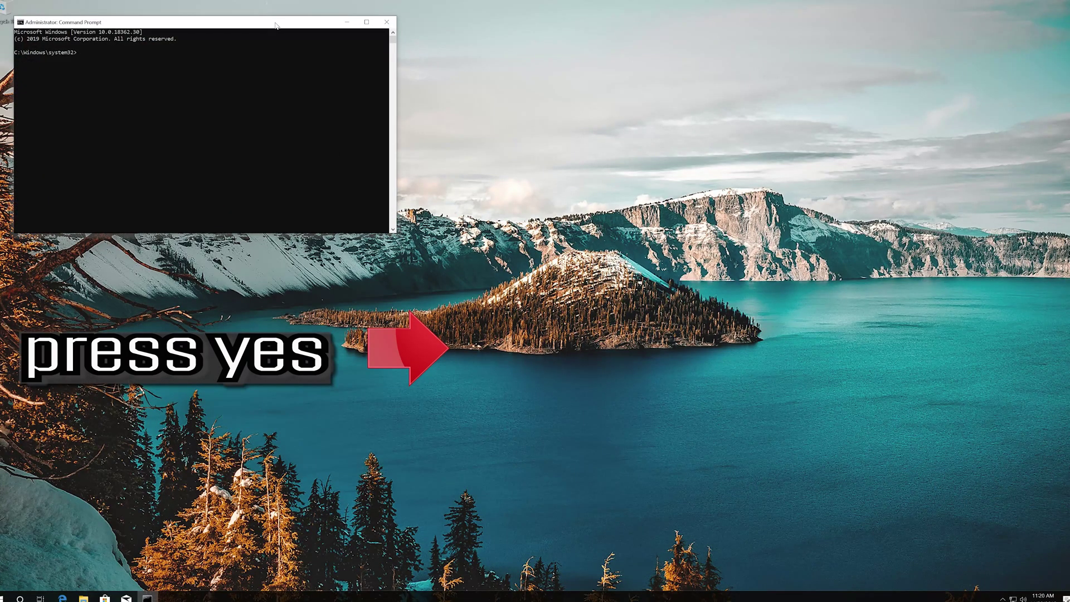
# Step: Run DISM /Online /Cleanup-image /RestoreHealth to successful completion, then exit Command Prompt
pyautogui.moveTo(274, 25); pyautogui.dragTo(607, 163)
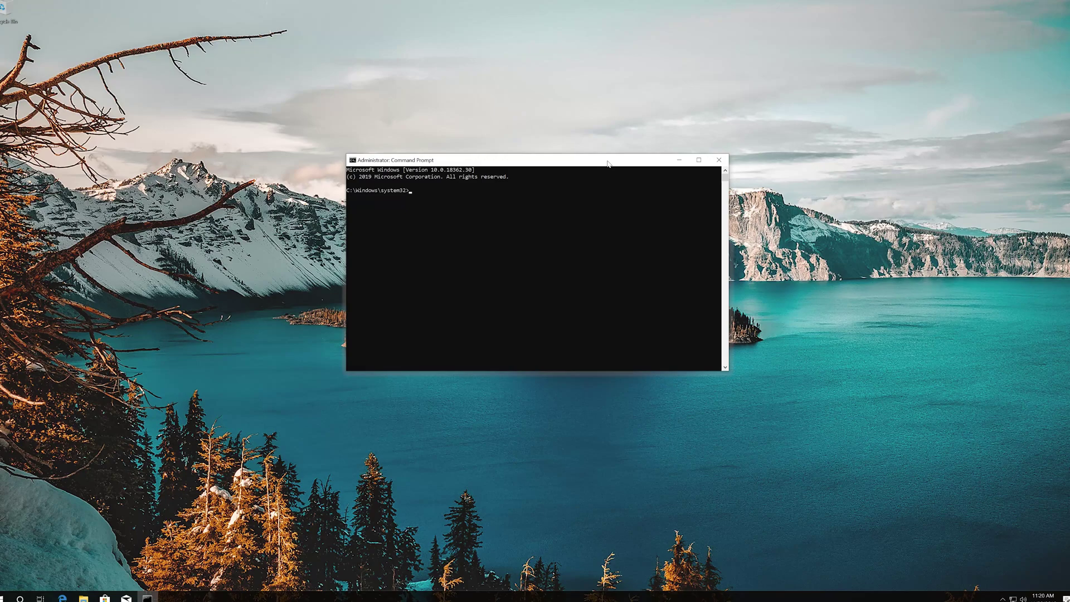
pyautogui.write('DISM /Online')
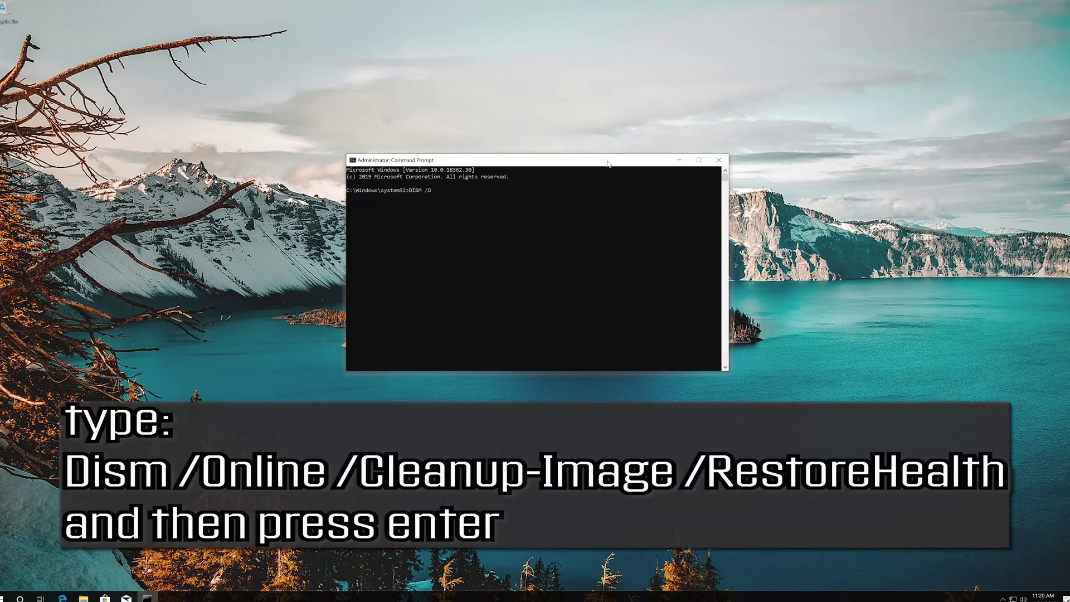
pyautogui.write(' /Cleanup-image /RestoreHealth')
pyautogui.press('Return')
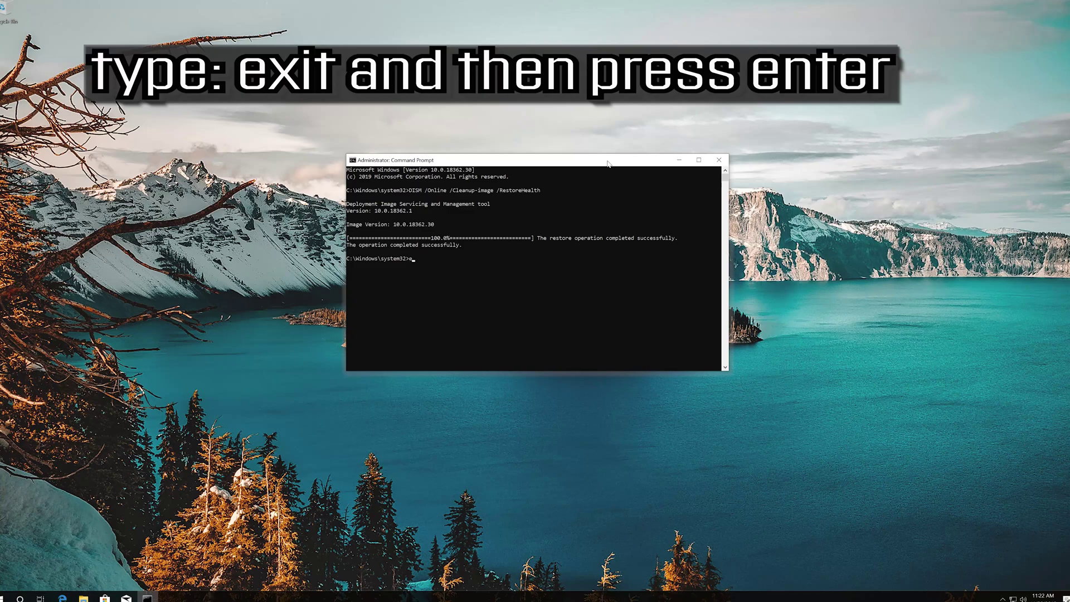
pyautogui.write('xit')
pyautogui.press('Return')
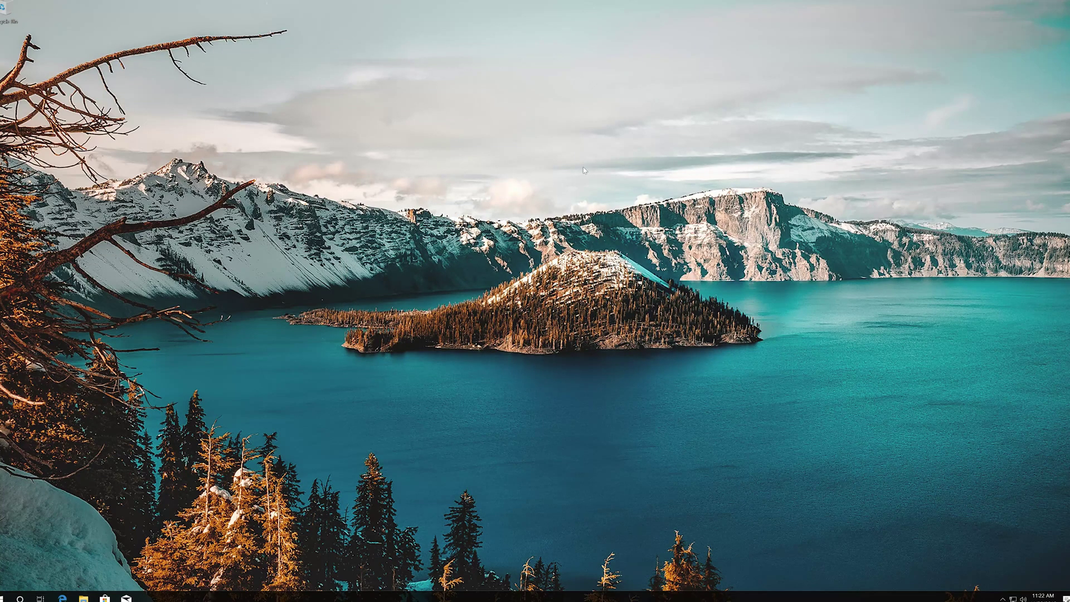
# Step: Restart Windows 10 a second time via Start, Power, Restart
pyautogui.click(6, 597)
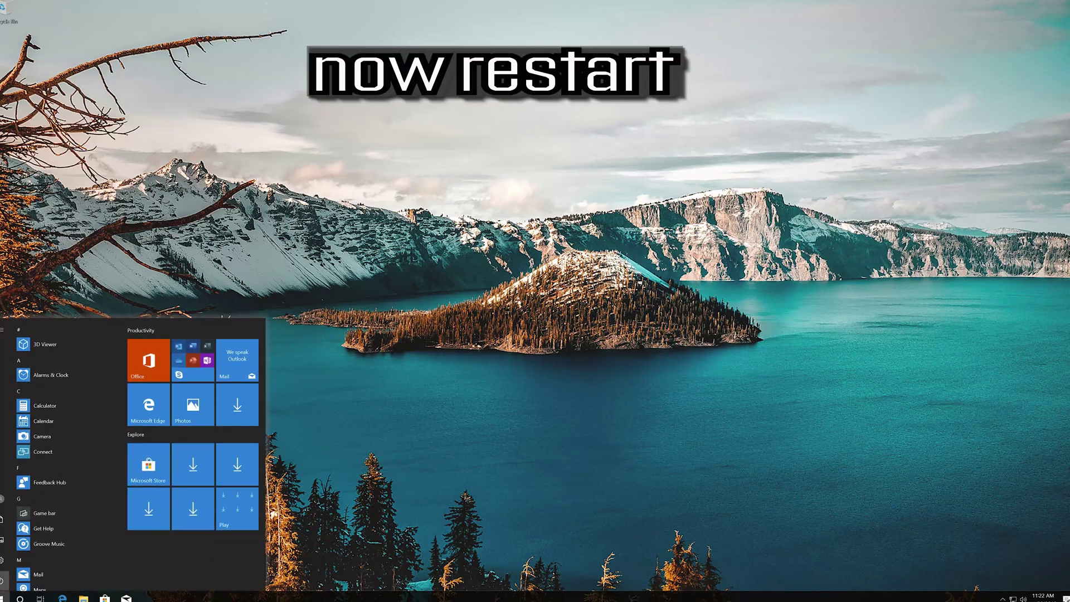
pyautogui.click(3, 580)
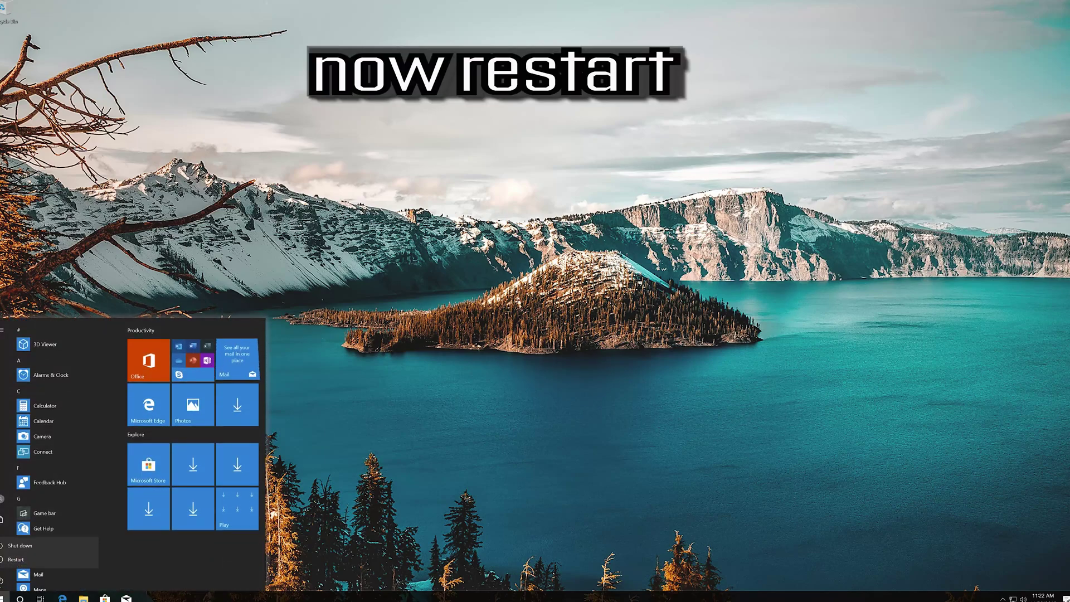
pyautogui.click(25, 559)
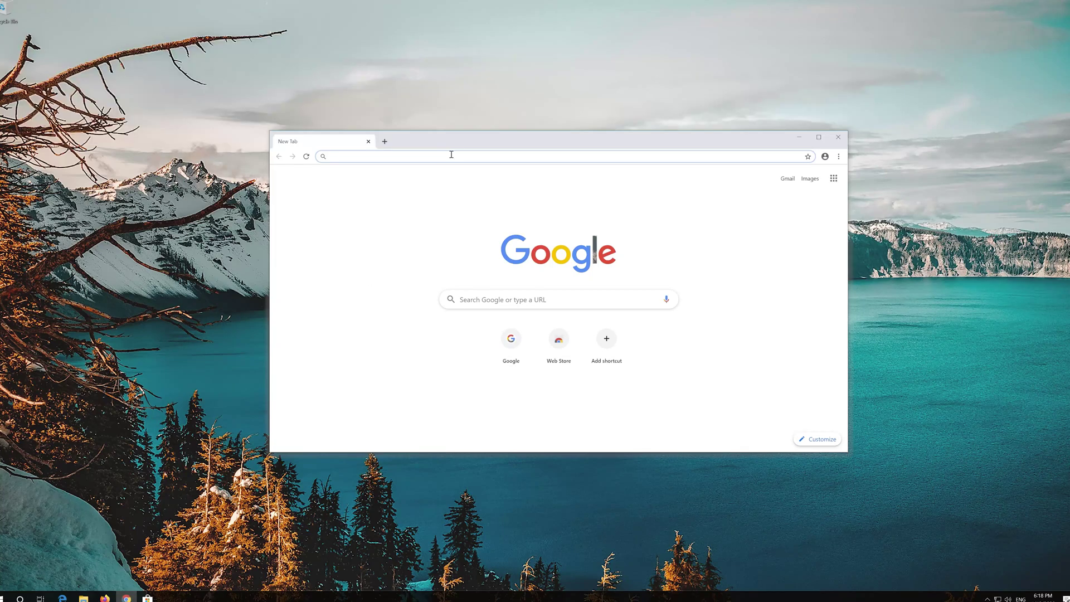
# Step: Load Microsoft's Download Windows 10 page, download the Media Creation Tool, and close Chrome
pyautogui.write('https://www.microsoft.com/en-us/software-download/windows10')
pyautogui.press('Return')
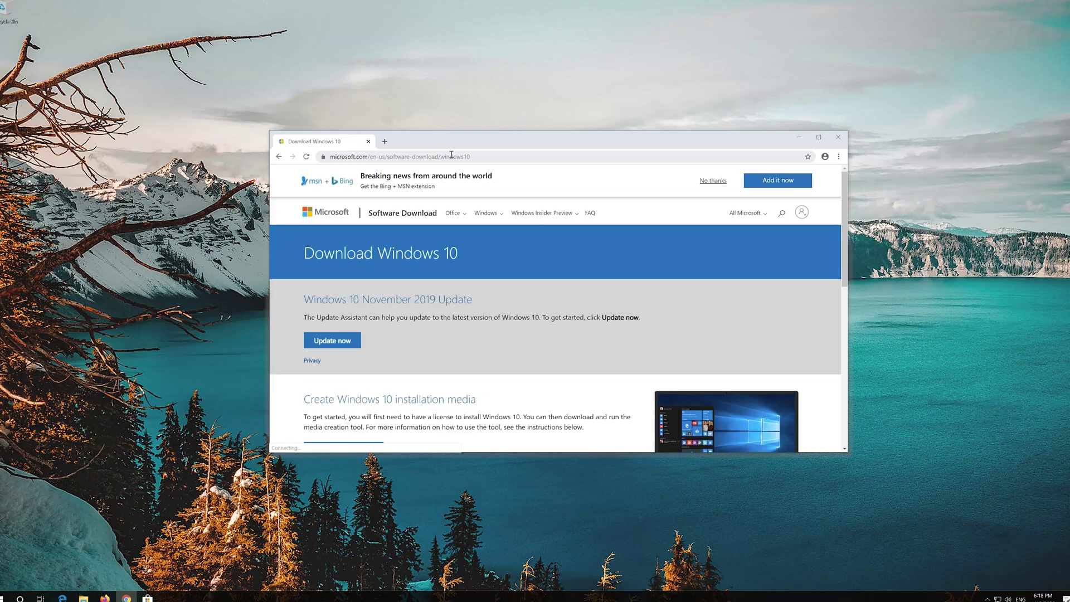
pyautogui.scroll(-1, 517, 326)
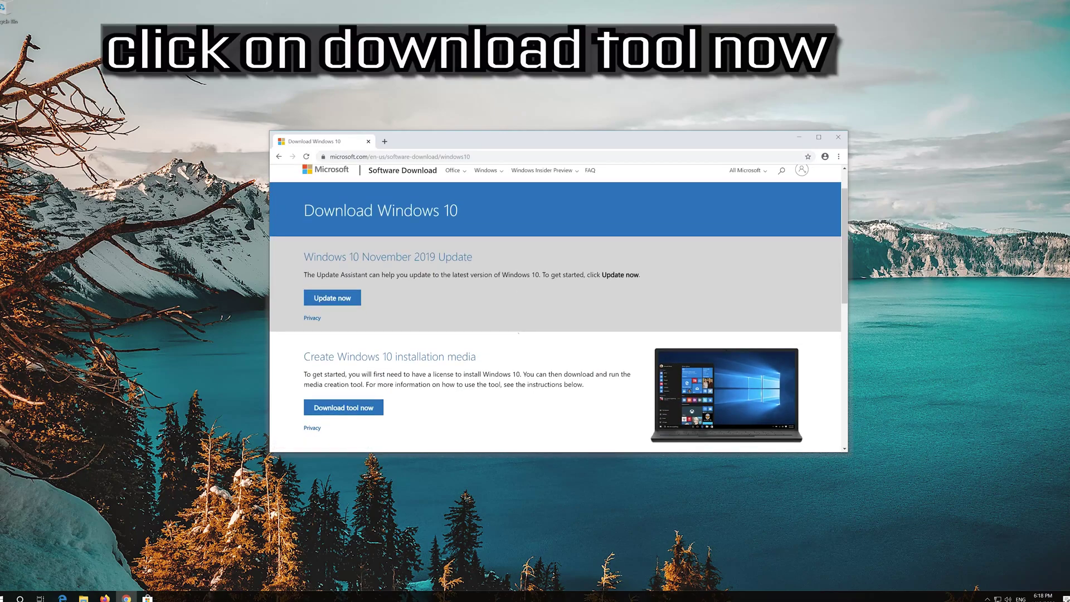
pyautogui.click(363, 409)
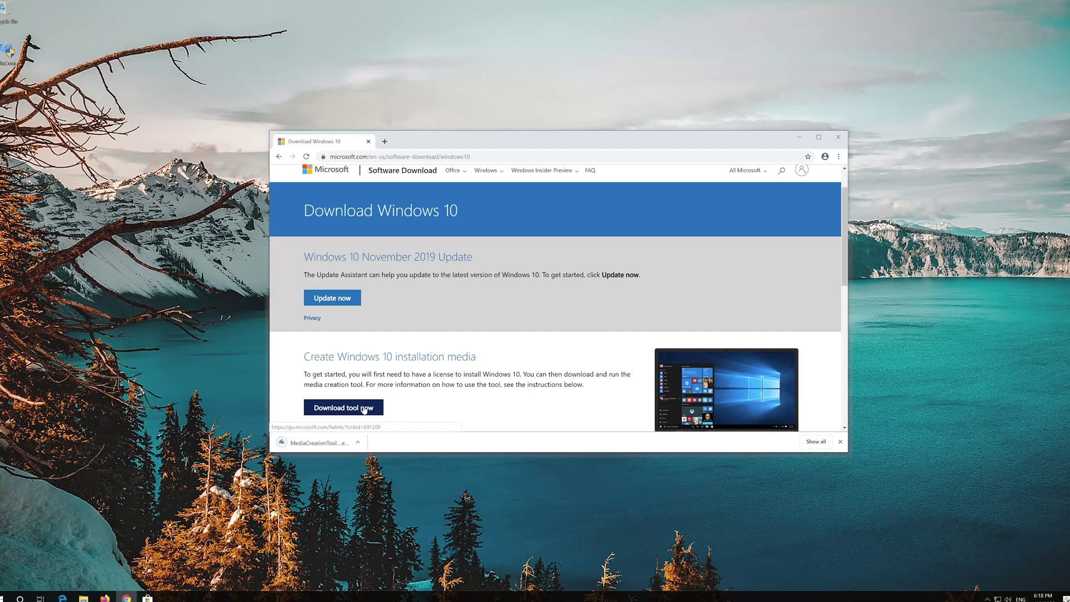
pyautogui.click(838, 137)
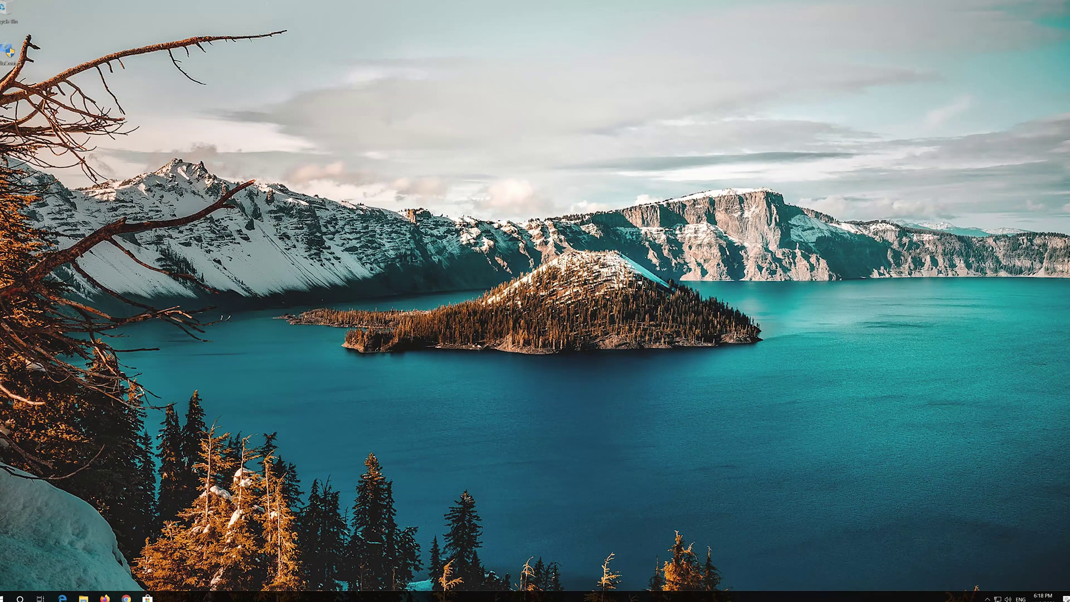
# Step: Launch MediaCreationTool from the desktop and approve it in the UAC prompt
pyautogui.doubleClick(6, 62)
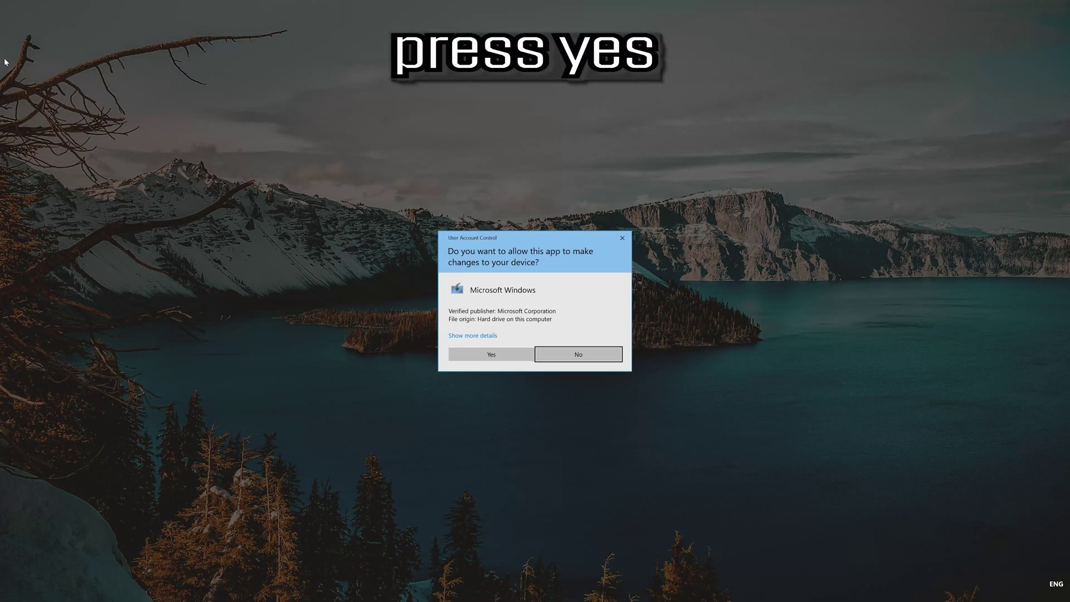
pyautogui.click(491, 355)
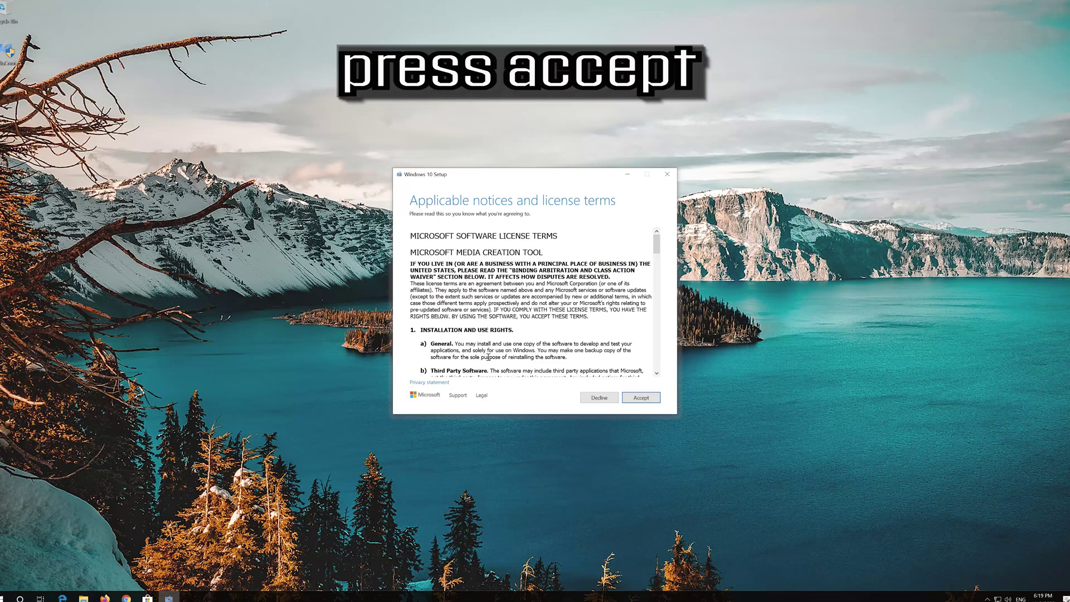
# Step: Accept both license terms, choose Upgrade this PC now, and install Windows 10 Pro keeping files and apps
pyautogui.click(654, 398)
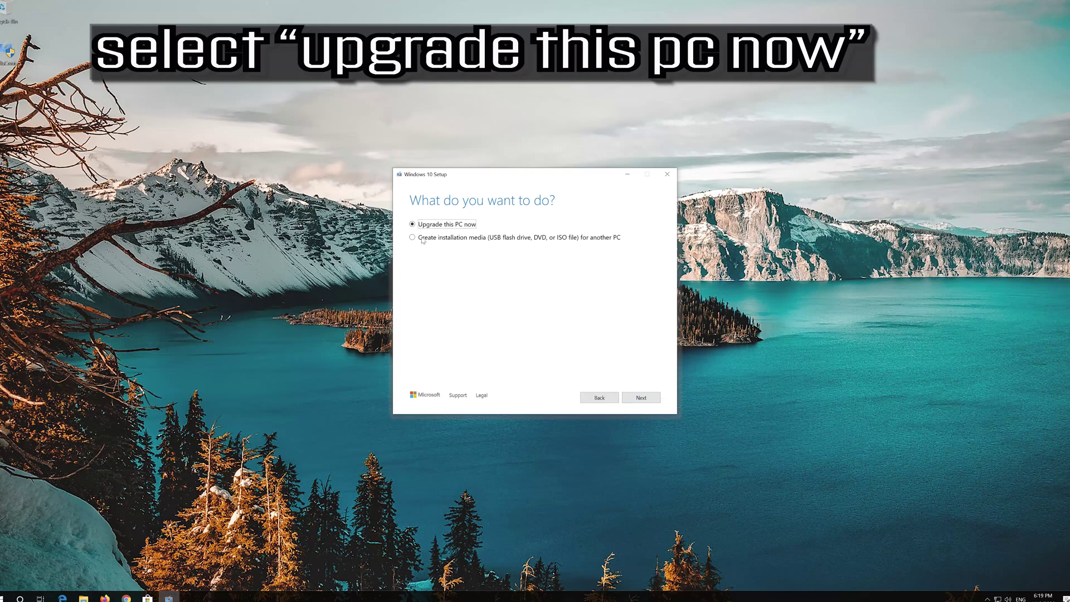
pyautogui.click(641, 397)
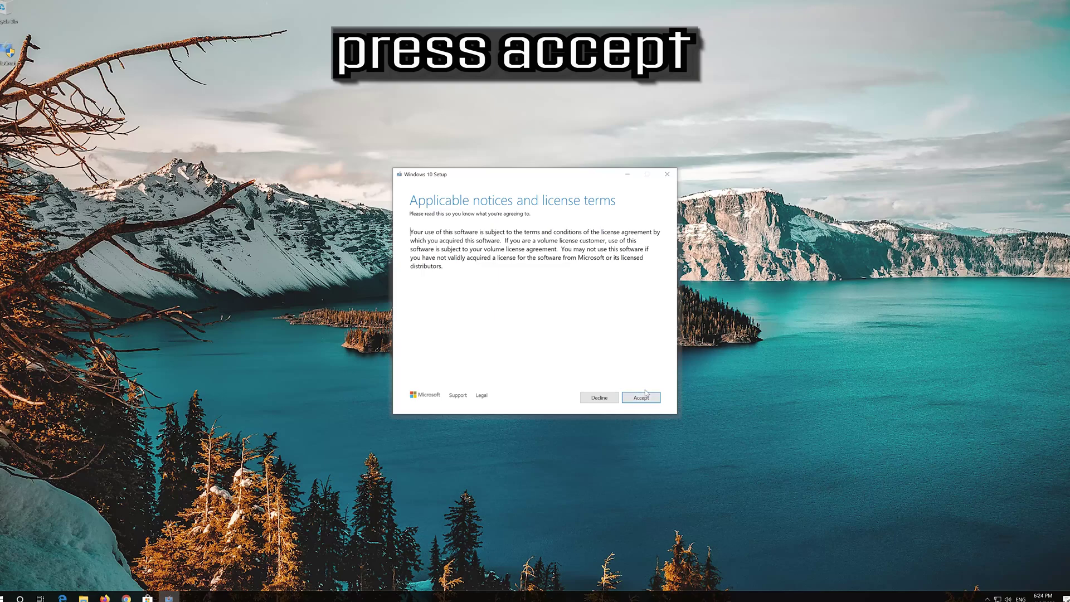
pyautogui.click(646, 397)
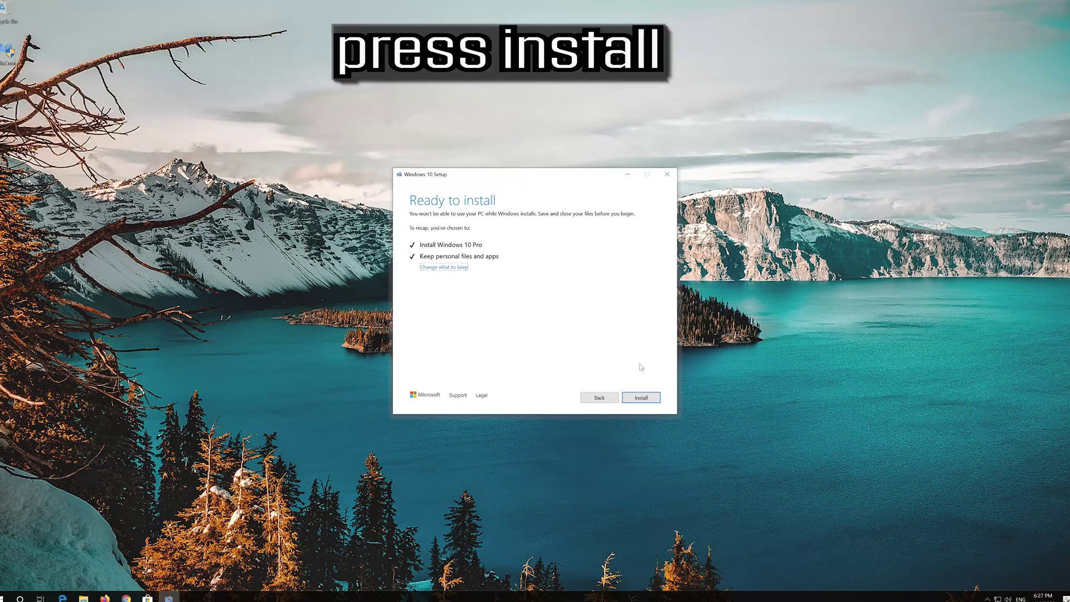
pyautogui.click(640, 398)
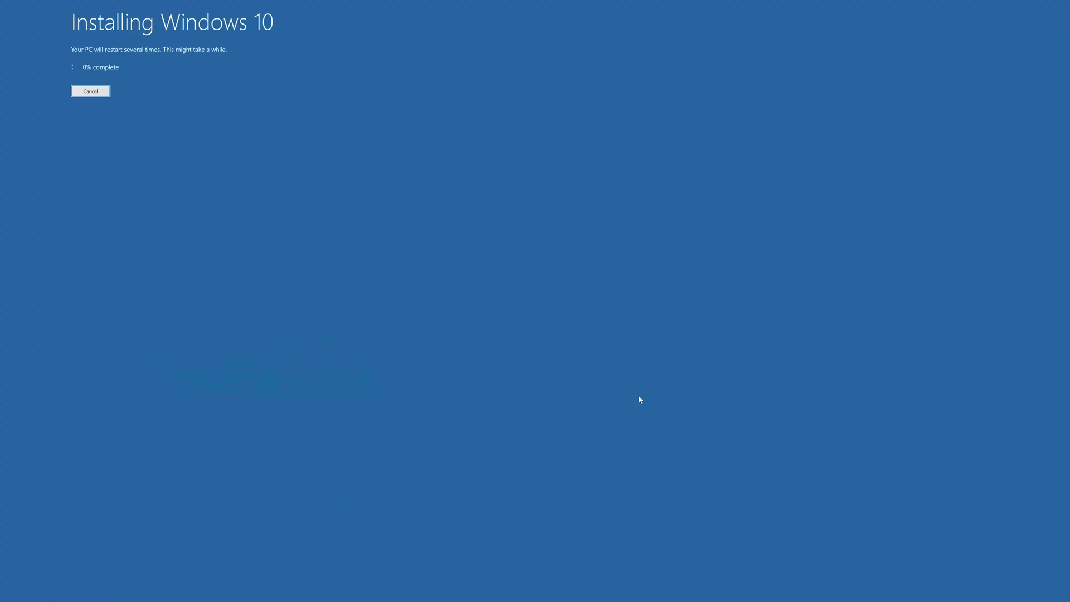